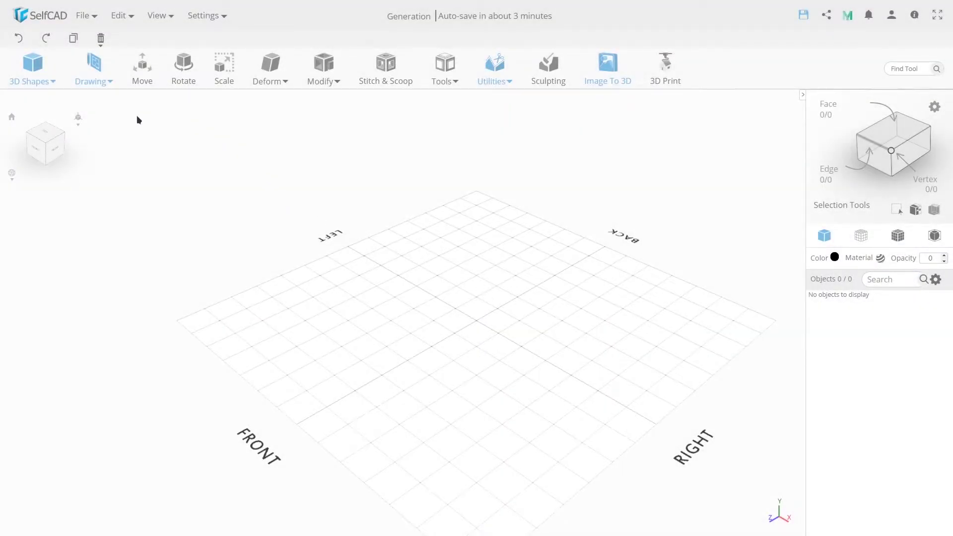
- Display the toolbar's 3D Shapes generator list, where Screw & Nut appears
{"action": "mouse_move", "coordinate": [48, 82]}
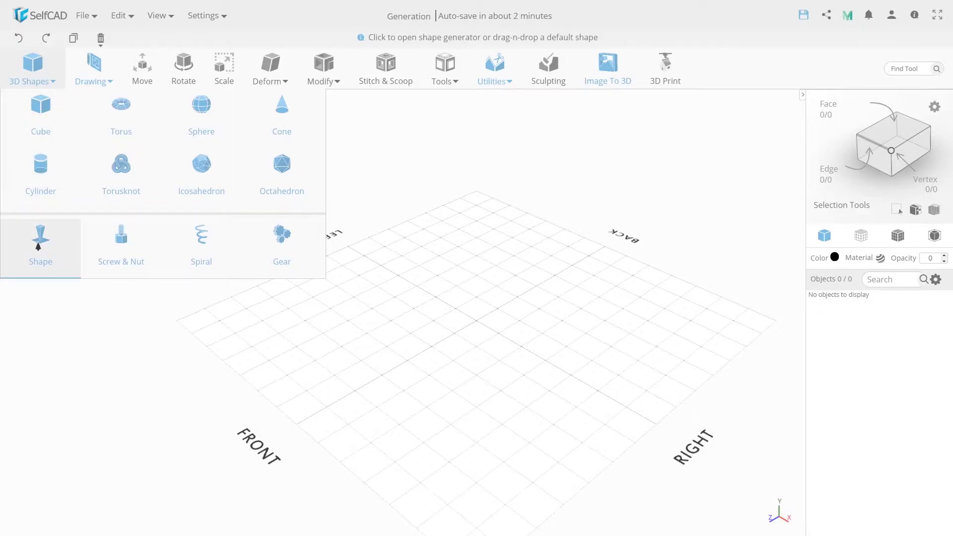
- Launch the Screw & Nut generator to preview a screw with radius 60, pitch 20, 6 rotations
{"action": "left_click", "coordinate": [100, 237]}
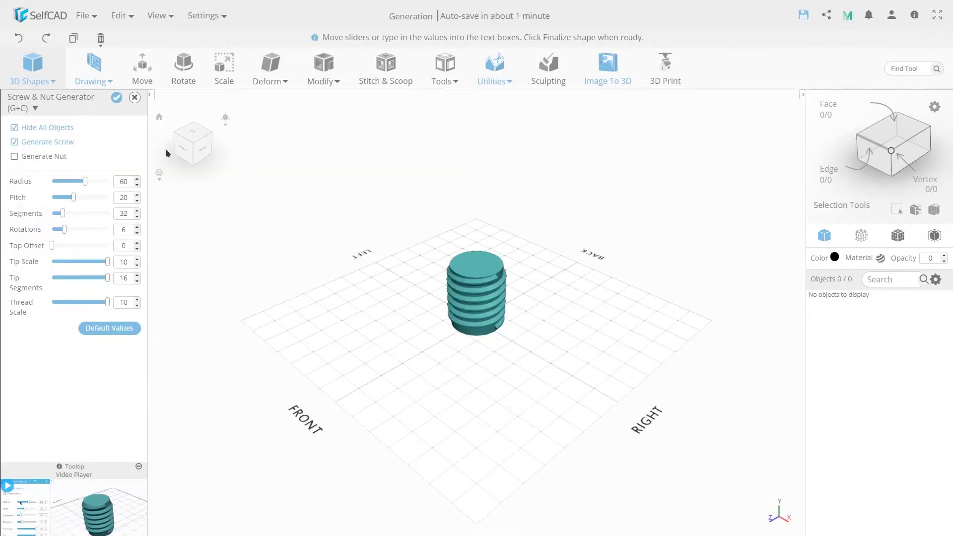
{"action": "scroll", "coordinate": [458, 282], "scroll_direction": "up", "scroll_amount": 4}
{"action": "scroll", "coordinate": [453, 298], "scroll_direction": "up", "scroll_amount": 3}
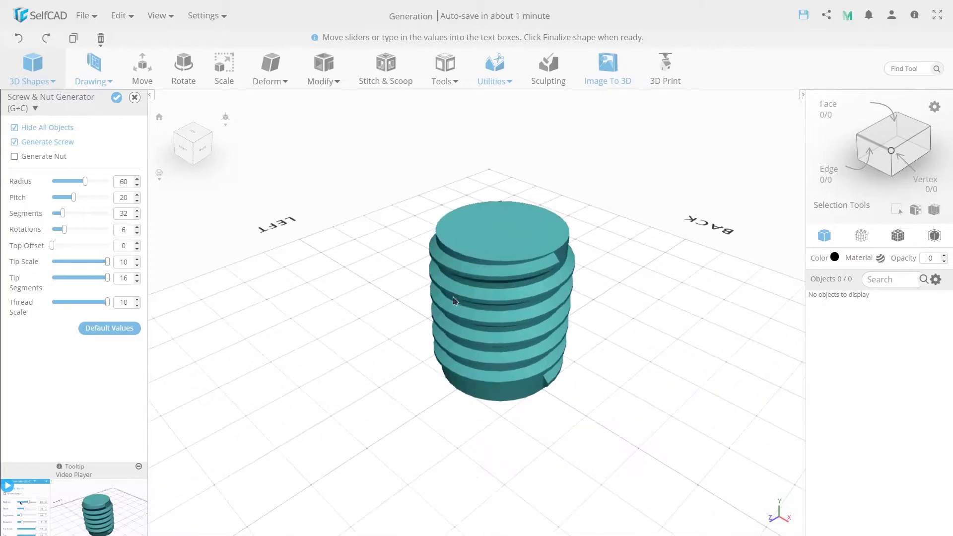
{"action": "left_click_drag", "start_coordinate": [287, 285], "coordinate": [541, 261]}
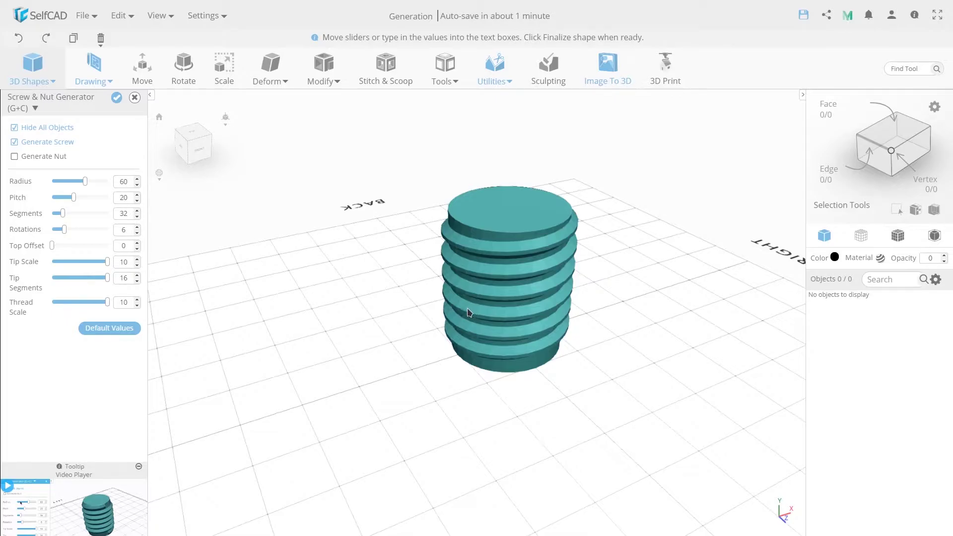
{"action": "left_click_drag", "start_coordinate": [469, 312], "coordinate": [342, 206]}
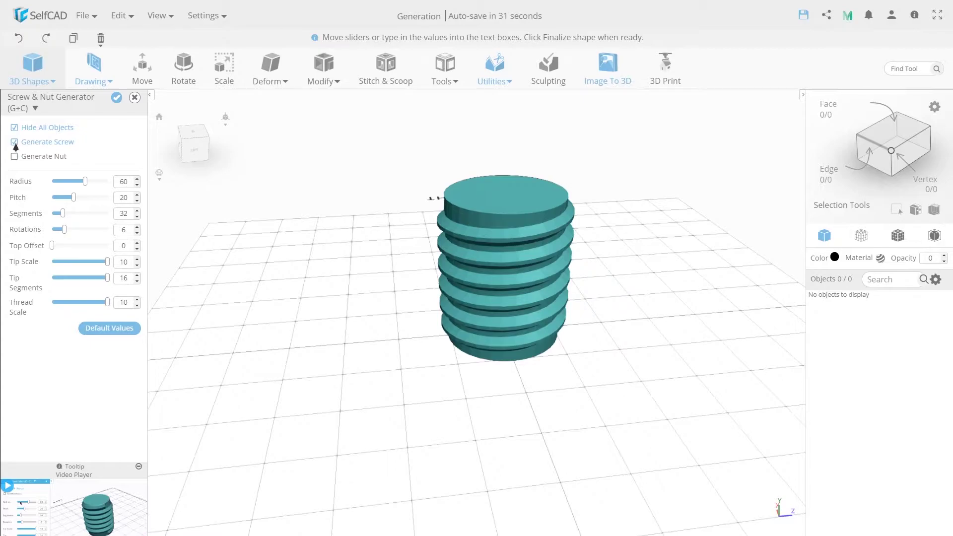
{"action": "left_click", "coordinate": [14, 142]}
{"action": "left_click", "coordinate": [14, 142]}
{"action": "right_click_drag", "start_coordinate": [432, 198], "coordinate": [382, 252]}
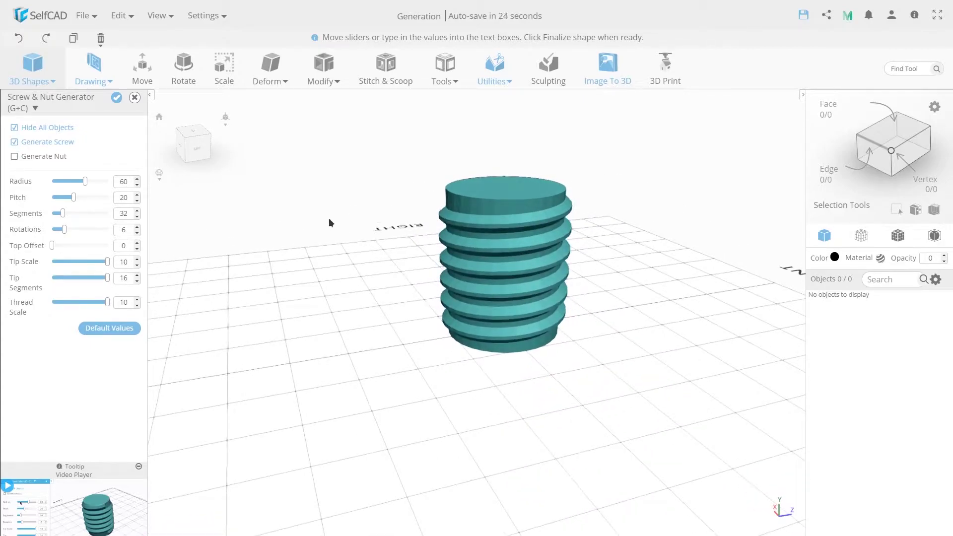
- Enable Generate Nut so a hexagonal nut surrounds the screw, viewed from above
{"action": "left_click", "coordinate": [15, 156]}
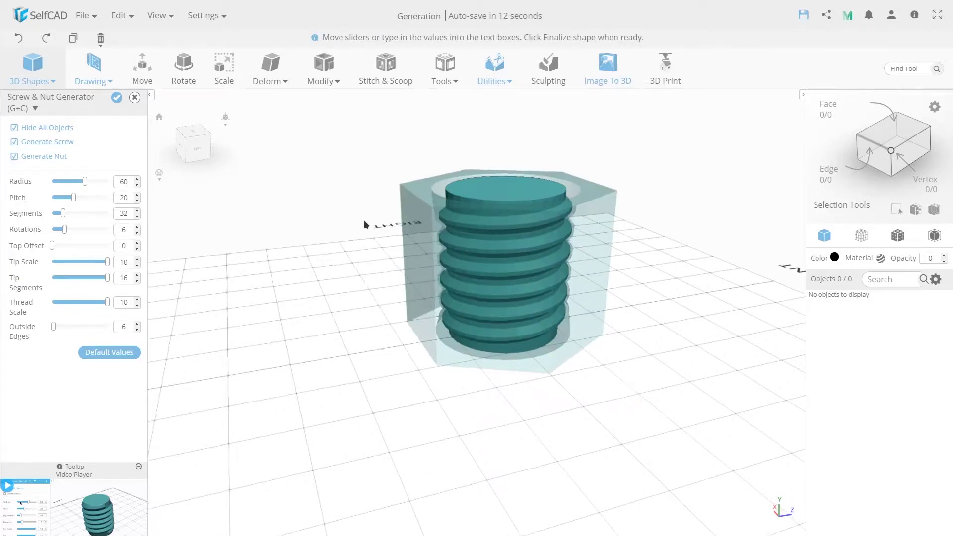
{"action": "right_click_drag", "start_coordinate": [364, 220], "coordinate": [406, 177]}
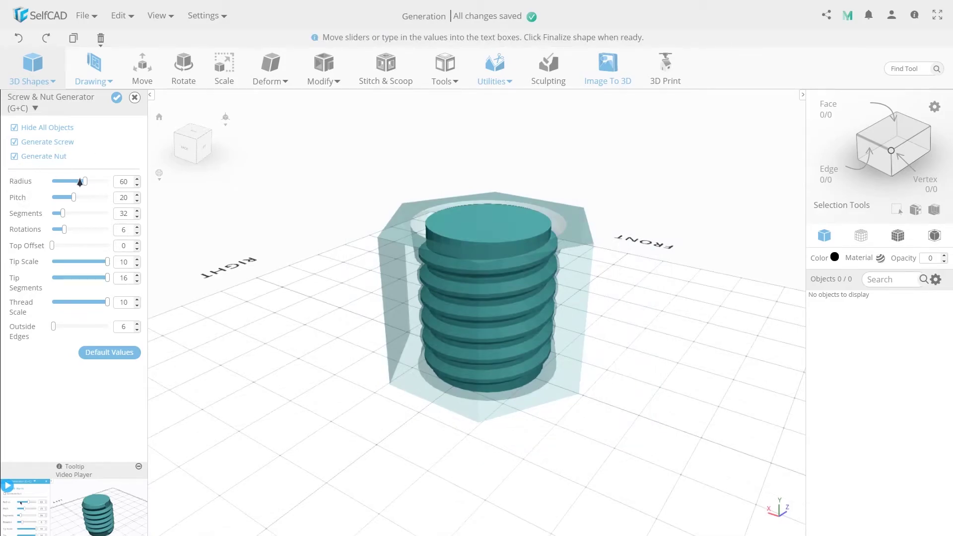
- Set screw radius 52.1, pitch 27.5, 51 segments and 13 rotations with a small pointed tip
{"action": "left_click_drag", "start_coordinate": [83, 184], "coordinate": [70, 216]}
{"action": "right_click_drag", "start_coordinate": [278, 278], "coordinate": [432, 271]}
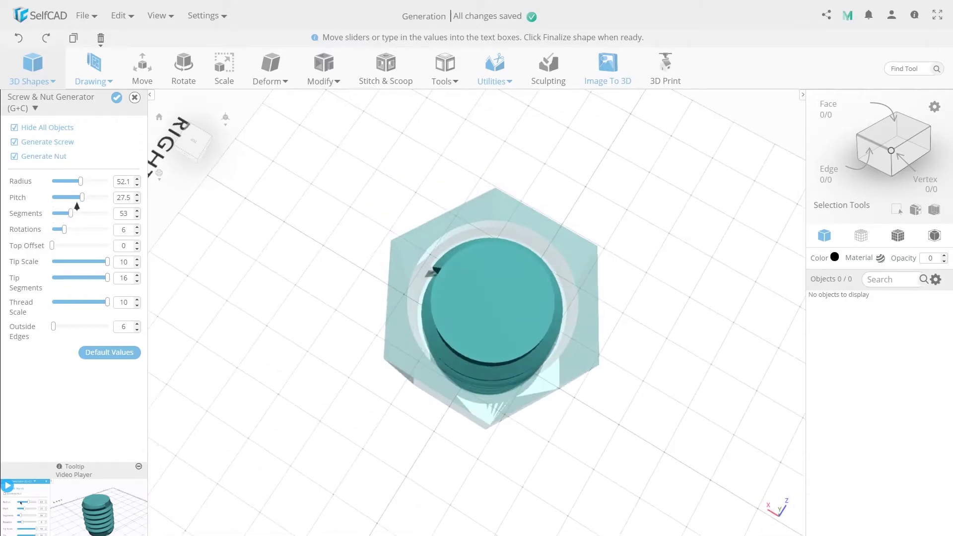
{"action": "left_click_drag", "start_coordinate": [70, 213], "coordinate": [69, 213]}
{"action": "right_click_drag", "start_coordinate": [266, 298], "coordinate": [337, 256]}
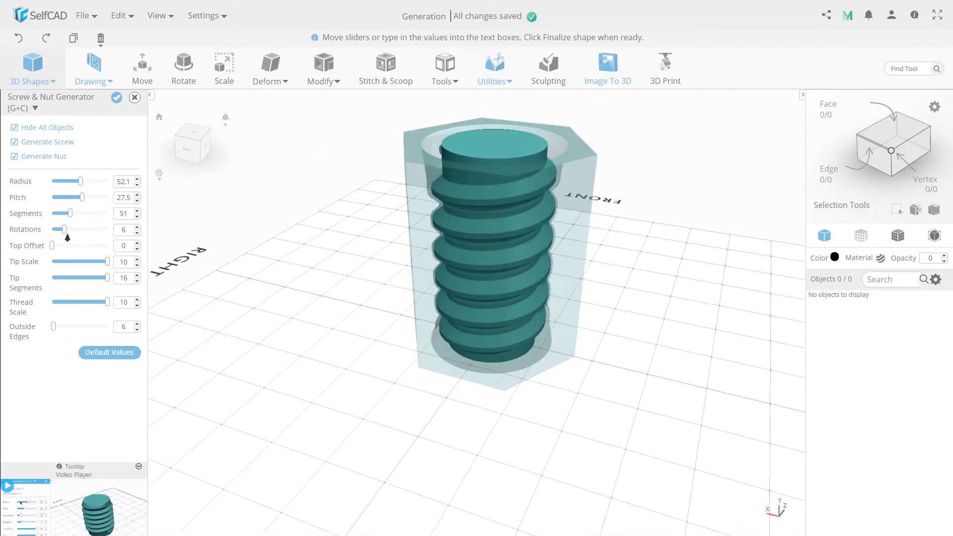
{"action": "mouse_move", "coordinate": [65, 230]}
{"action": "left_mouse_down"}
{"action": "mouse_move", "coordinate": [85, 232]}
{"action": "mouse_move", "coordinate": [60, 248]}
{"action": "mouse_move", "coordinate": [69, 247]}
{"action": "left_mouse_up"}
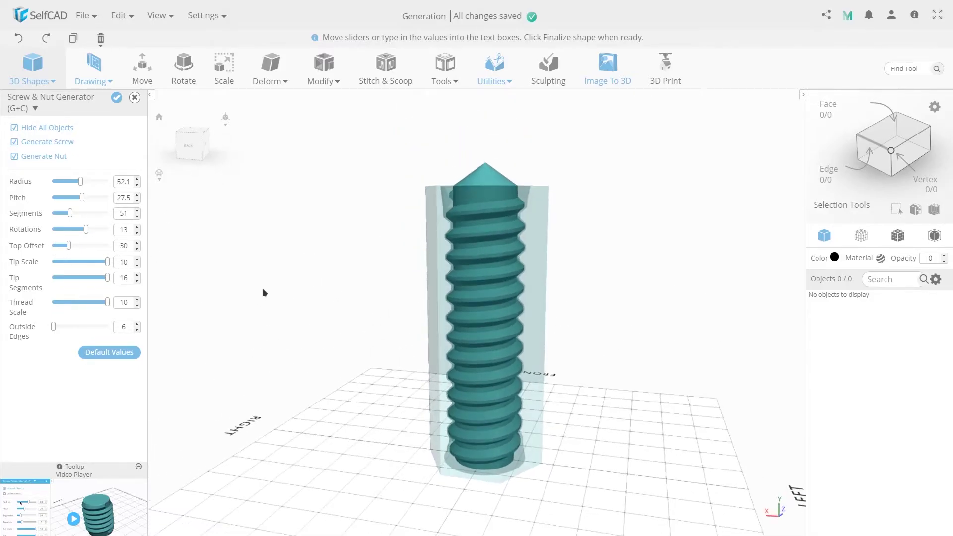
- Raise Top Offset to 100 and lower Tip Scale to 2 for a tall conical point
{"action": "left_click_drag", "start_coordinate": [71, 248], "coordinate": [51, 249]}
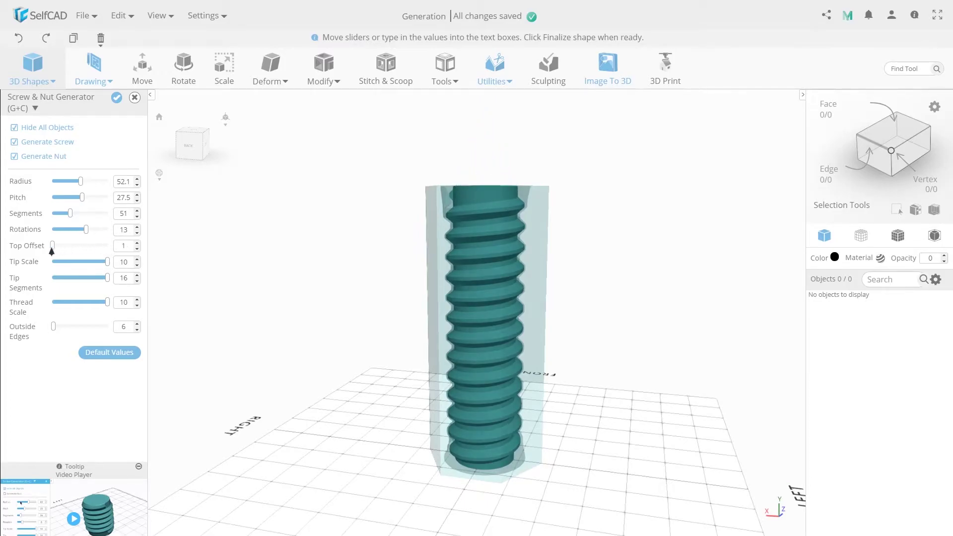
{"action": "left_click_drag", "start_coordinate": [342, 254], "coordinate": [381, 260]}
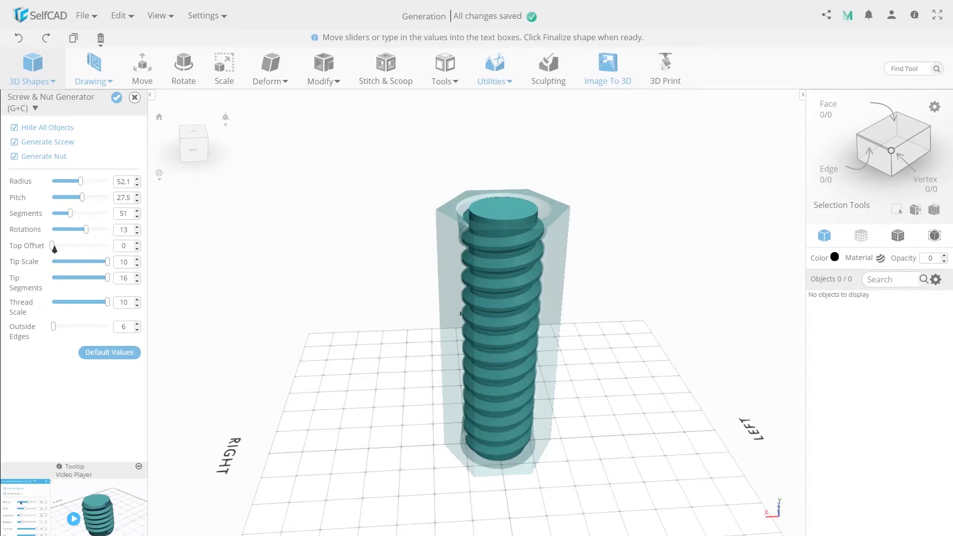
{"action": "left_click_drag", "start_coordinate": [55, 249], "coordinate": [128, 240]}
{"action": "left_click_drag", "start_coordinate": [430, 267], "coordinate": [591, 308]}
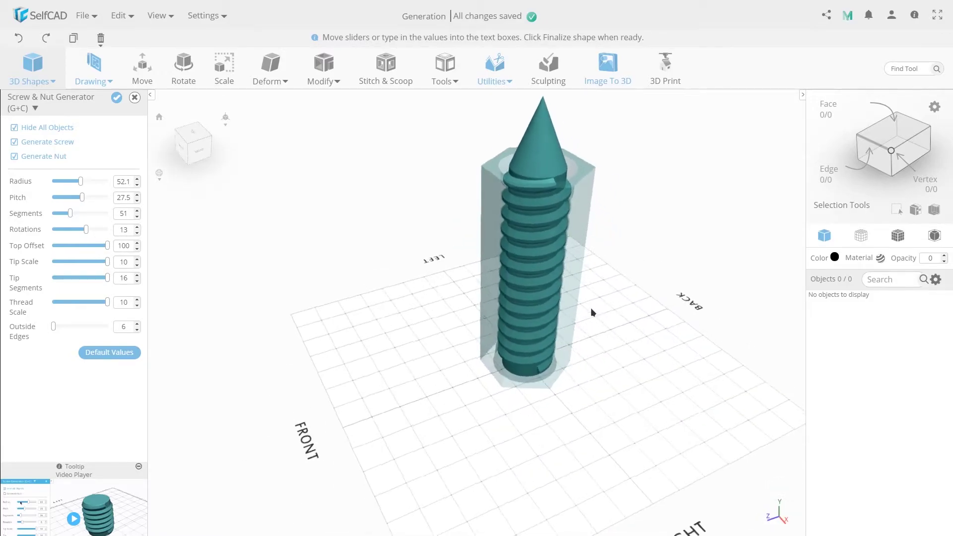
{"action": "left_click_drag", "start_coordinate": [608, 246], "coordinate": [561, 268]}
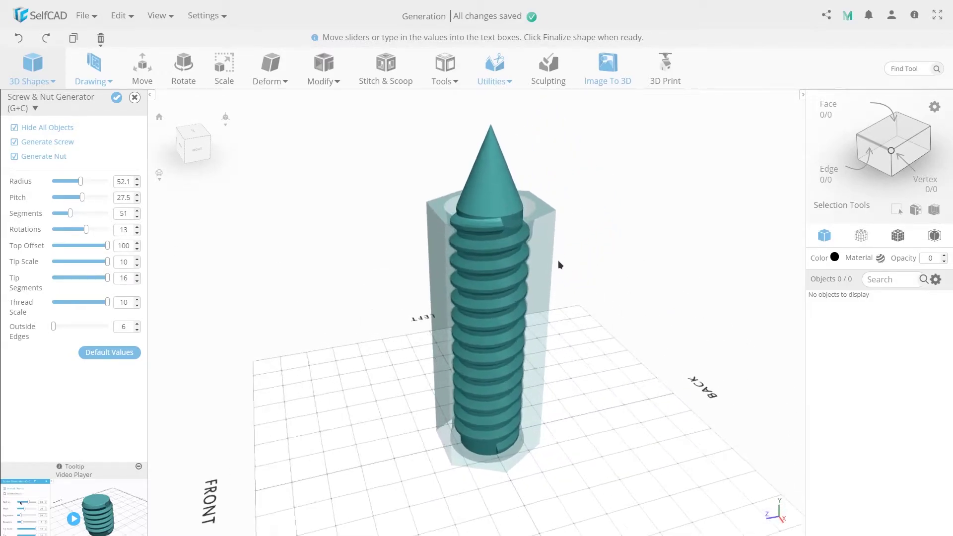
{"action": "left_click", "coordinate": [57, 263]}
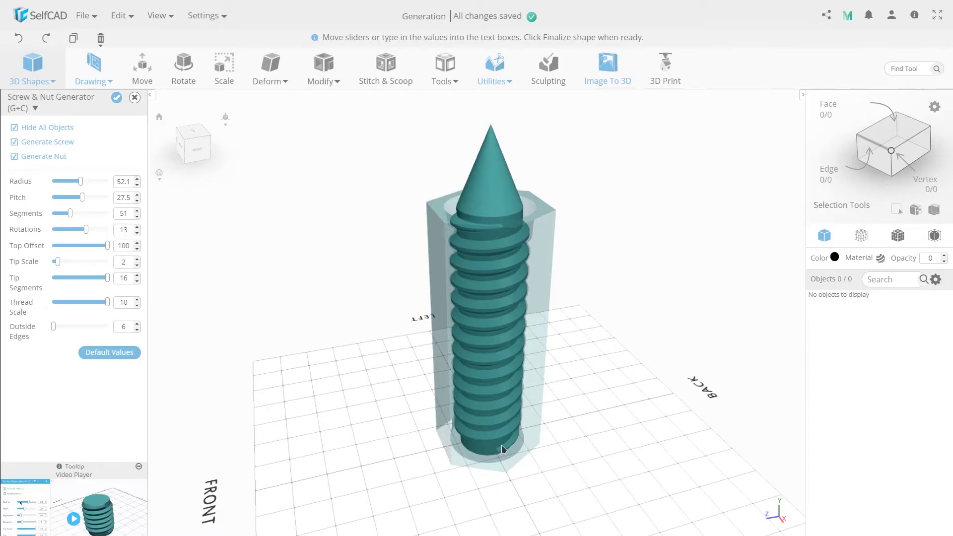
- Set tip scale 5, tip segments 7.1, thread scale 8 and 10 outside edges, making a ten-sided nut
{"action": "left_click_drag", "start_coordinate": [57, 262], "coordinate": [59, 334]}
{"action": "left_click_drag", "start_coordinate": [371, 234], "coordinate": [389, 267]}
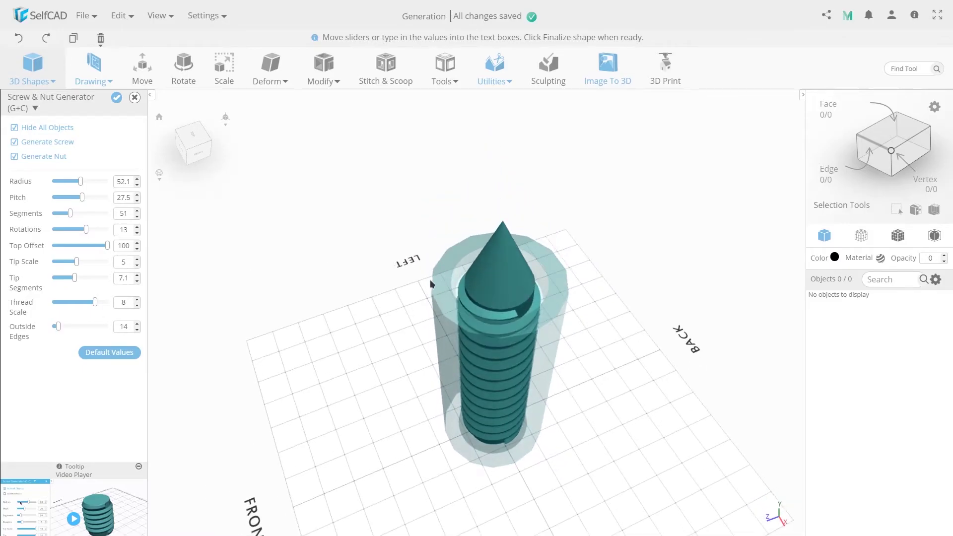
{"action": "left_click_drag", "start_coordinate": [58, 328], "coordinate": [55, 326]}
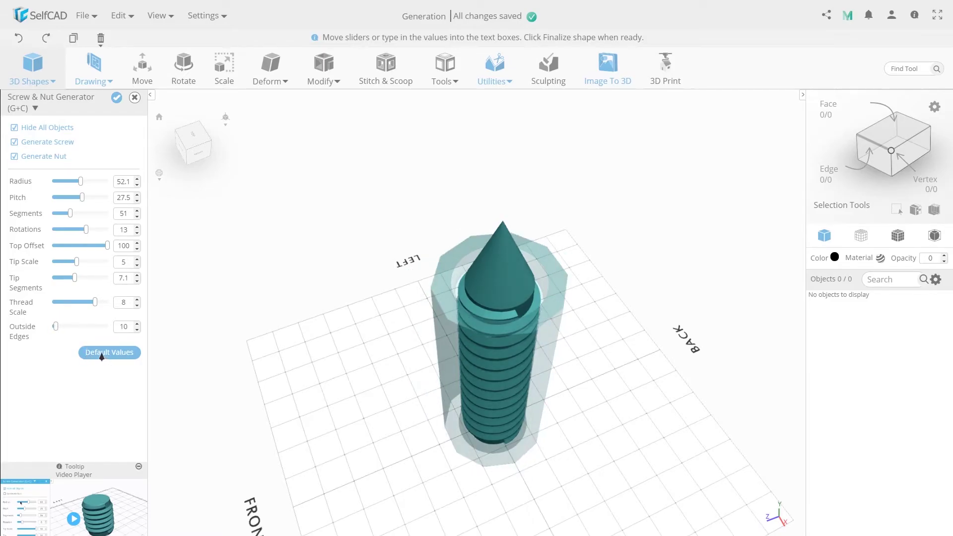
- Restore the generator's default values and finalize them as nut_2 and screw_3
{"action": "left_click_drag", "start_coordinate": [296, 389], "coordinate": [273, 358]}
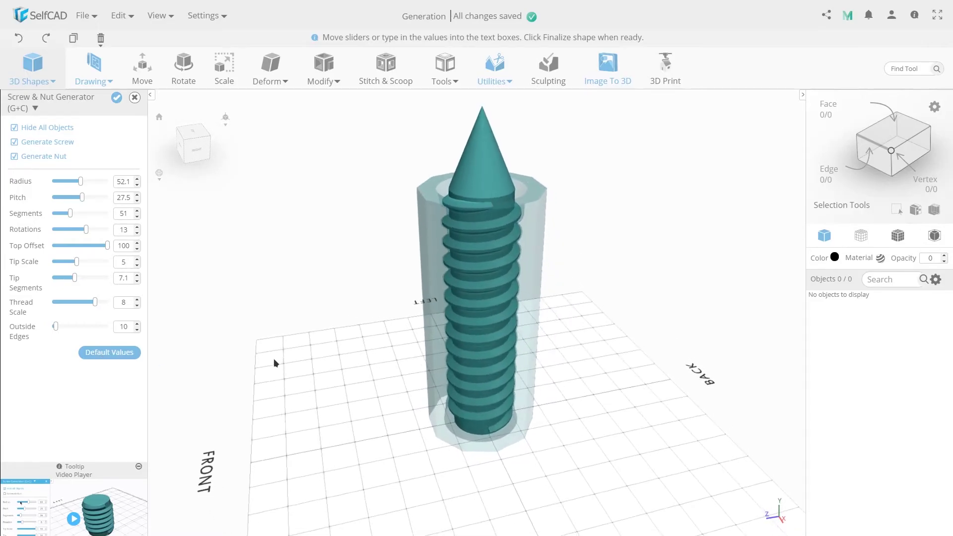
{"action": "left_click", "coordinate": [115, 351]}
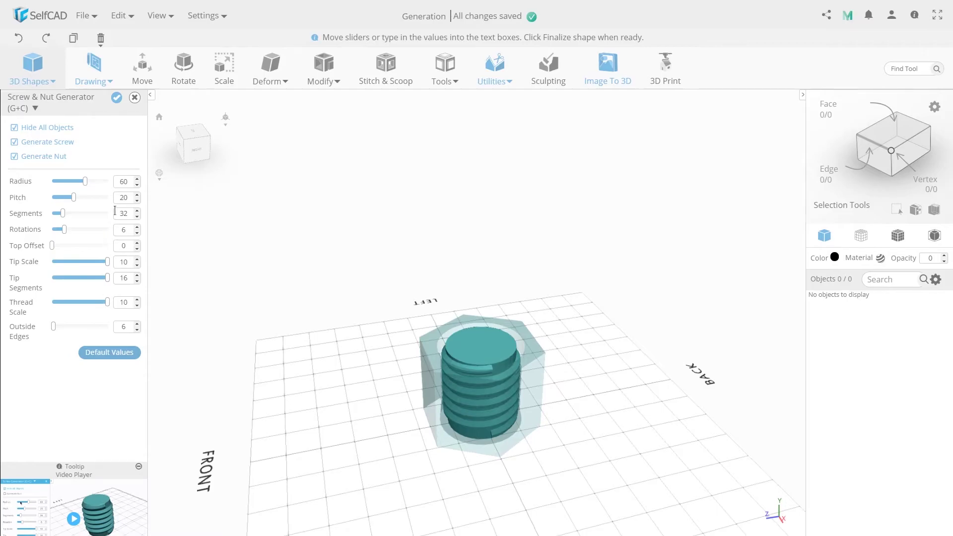
{"action": "left_click", "coordinate": [117, 98]}
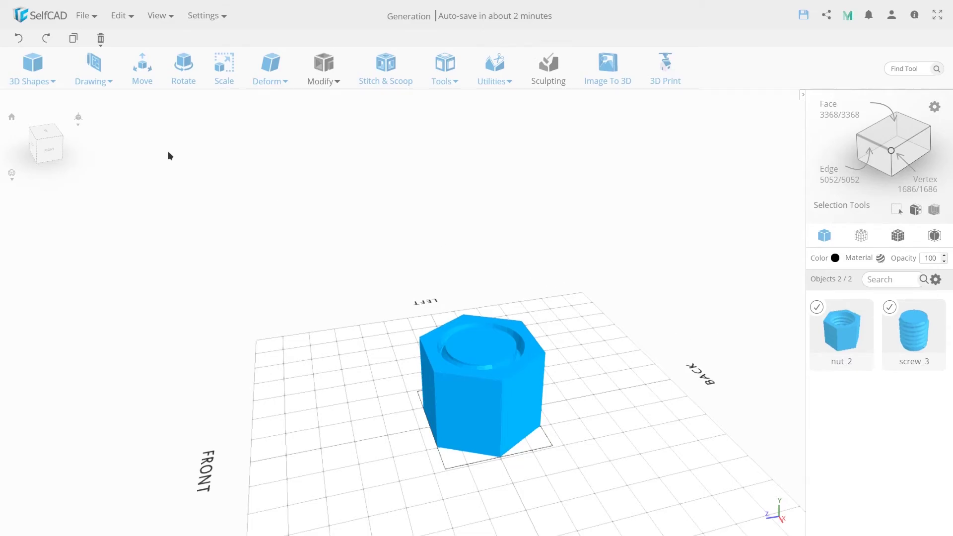
- Generate a default screw with no nut and finalize it as screw_4
{"action": "left_click", "coordinate": [30, 67]}
{"action": "left_click", "coordinate": [145, 243]}
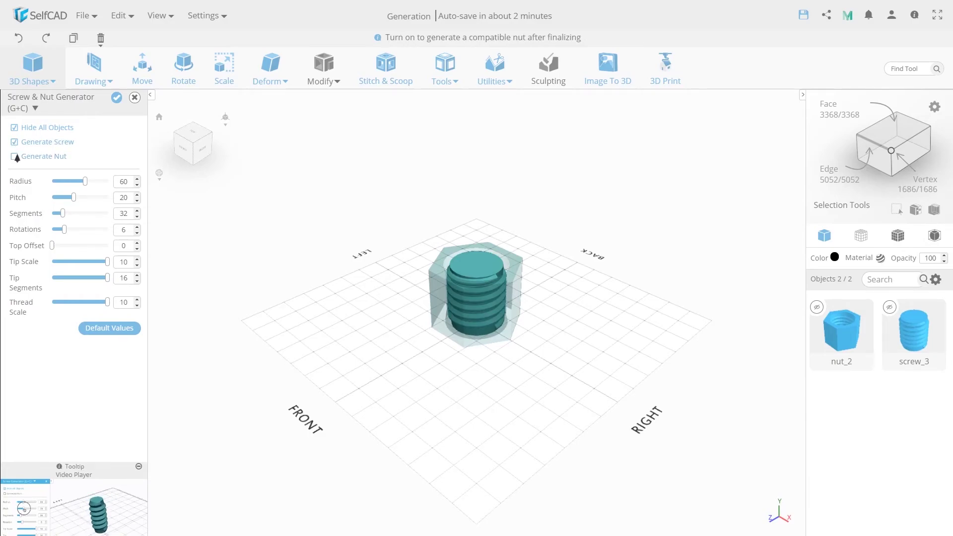
{"action": "left_click", "coordinate": [15, 157]}
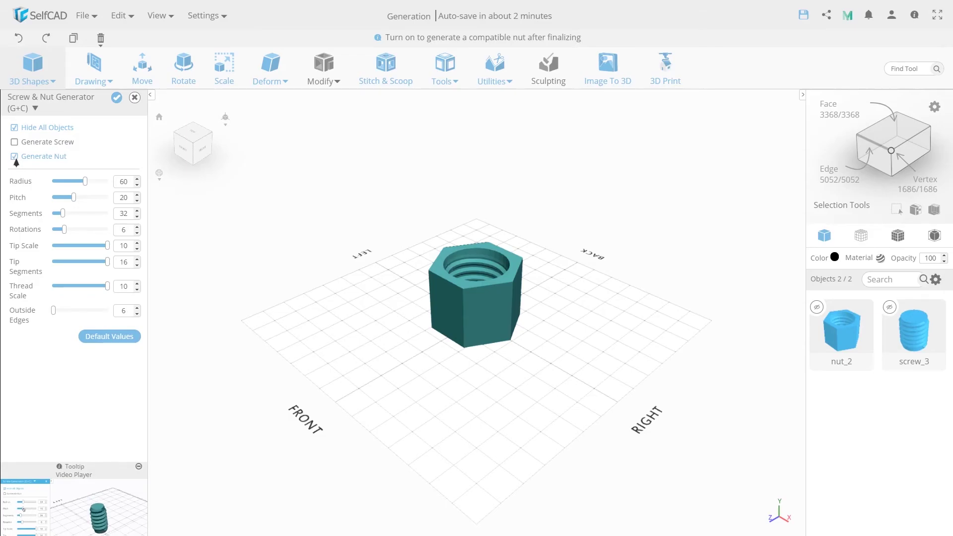
{"action": "left_click", "coordinate": [15, 157]}
{"action": "left_click", "coordinate": [14, 142]}
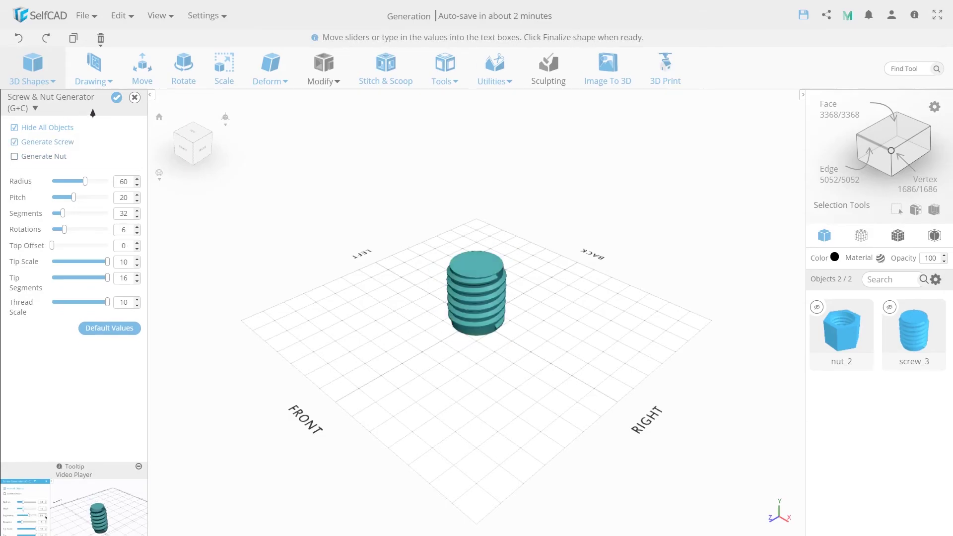
{"action": "left_click", "coordinate": [117, 98]}
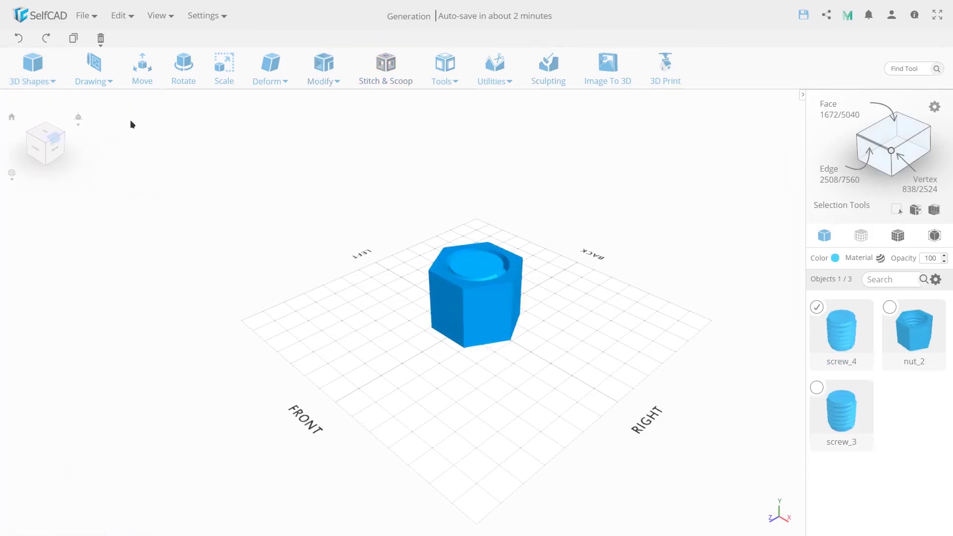
- Move screw_4 out to the front-left of the existing nut
{"action": "mouse_move", "coordinate": [106, 79]}
{"action": "key", "text": "m"}
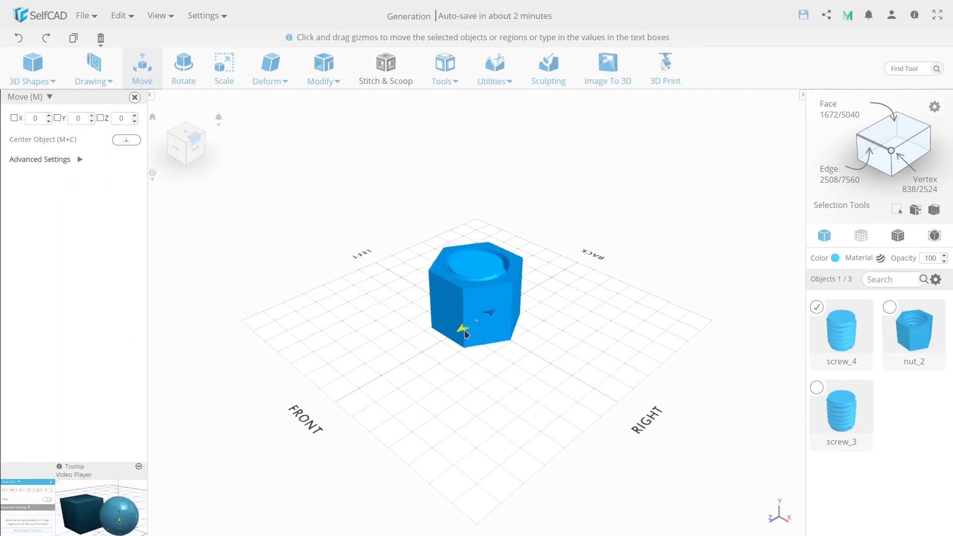
{"action": "left_click_drag", "start_coordinate": [456, 388], "coordinate": [369, 373]}
- Generate a nut-only object with the Screw & Nut generator, adding nut_3
{"action": "left_click", "coordinate": [44, 80]}
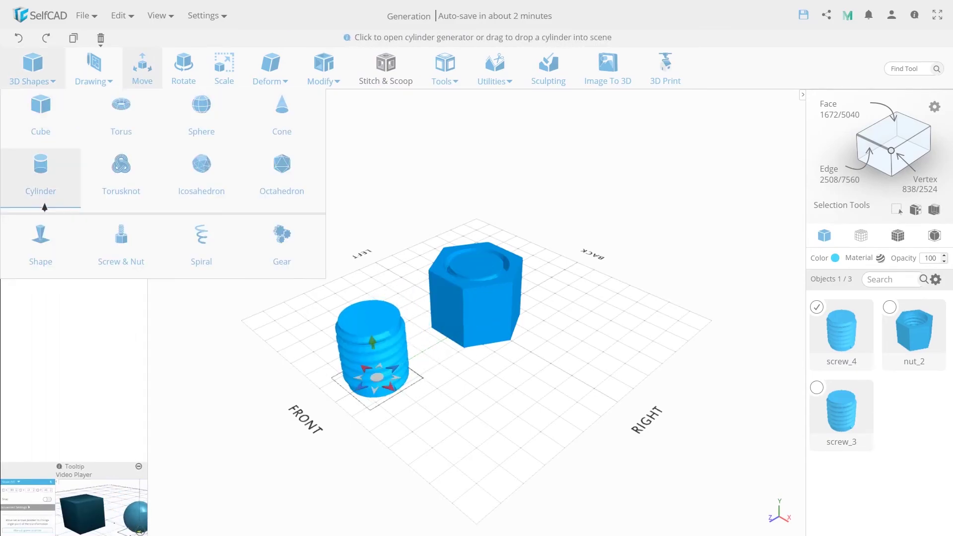
{"action": "left_click", "coordinate": [119, 199]}
{"action": "left_click", "coordinate": [21, 147]}
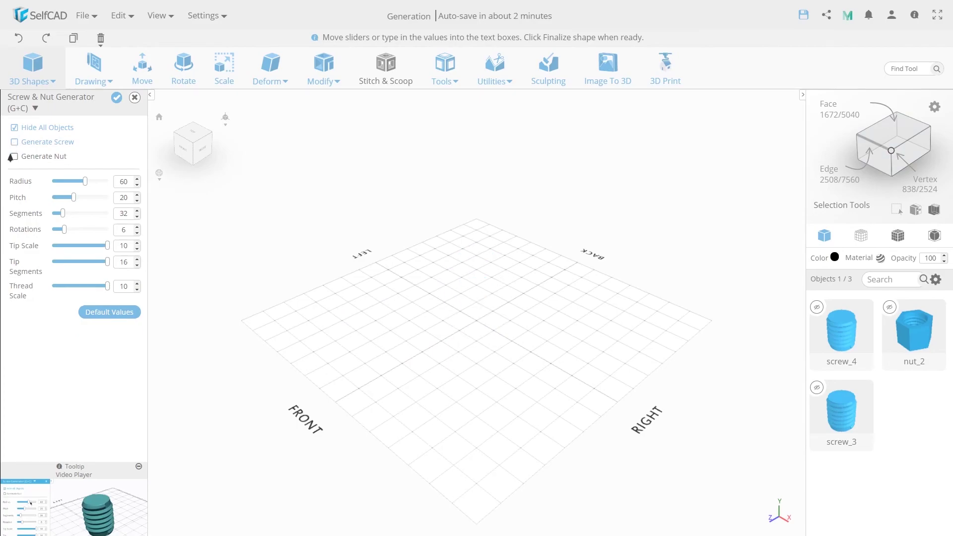
{"action": "left_click", "coordinate": [14, 157]}
{"action": "left_click", "coordinate": [117, 98]}
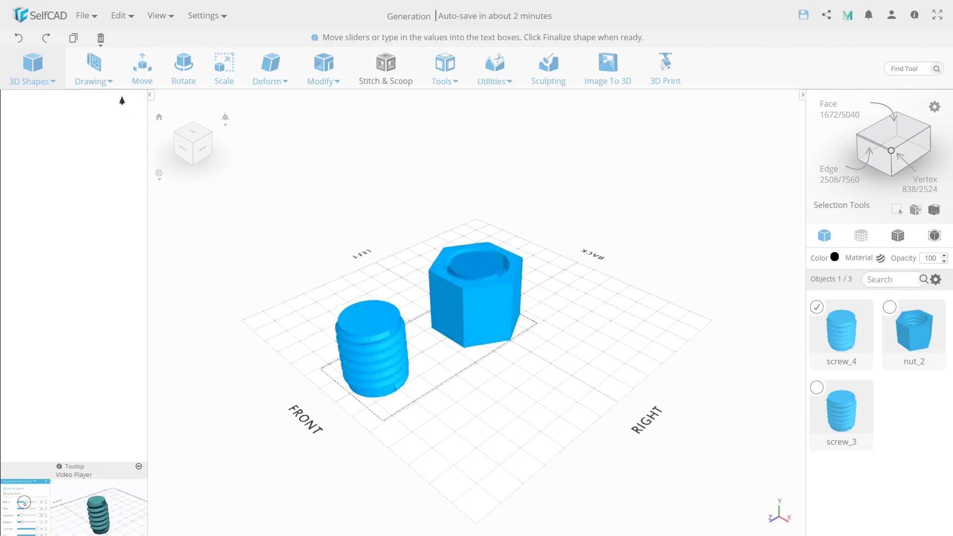
- Shift screw_4 and nut_3 apart so the three shapes sit in a row
{"action": "left_click", "coordinate": [143, 67]}
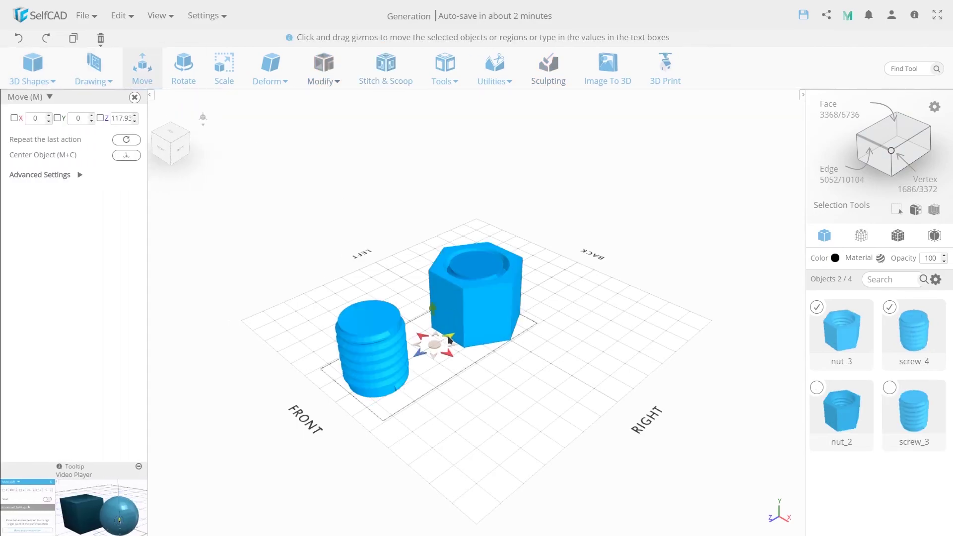
{"action": "left_click_drag", "start_coordinate": [457, 299], "coordinate": [447, 401]}
{"action": "left_click", "coordinate": [432, 344]}
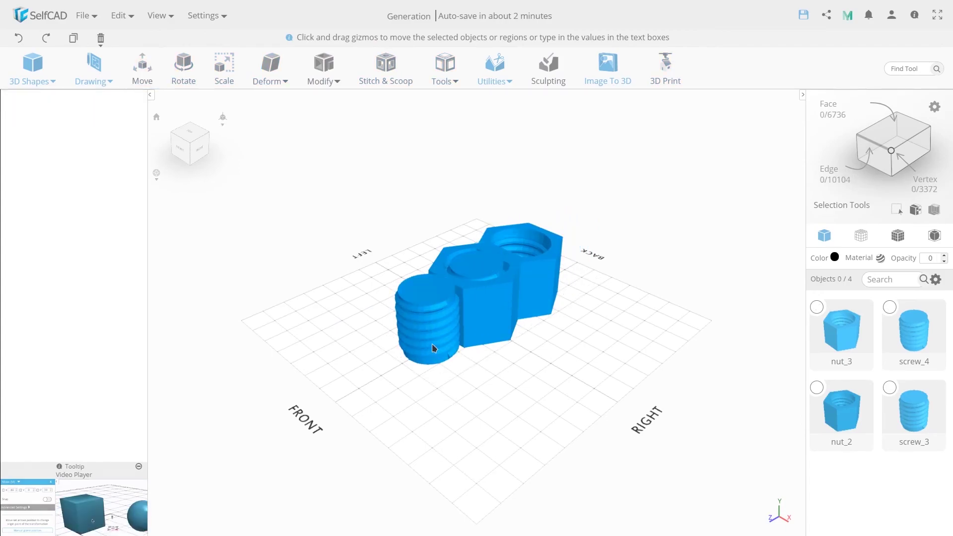
{"action": "left_click", "coordinate": [142, 70]}
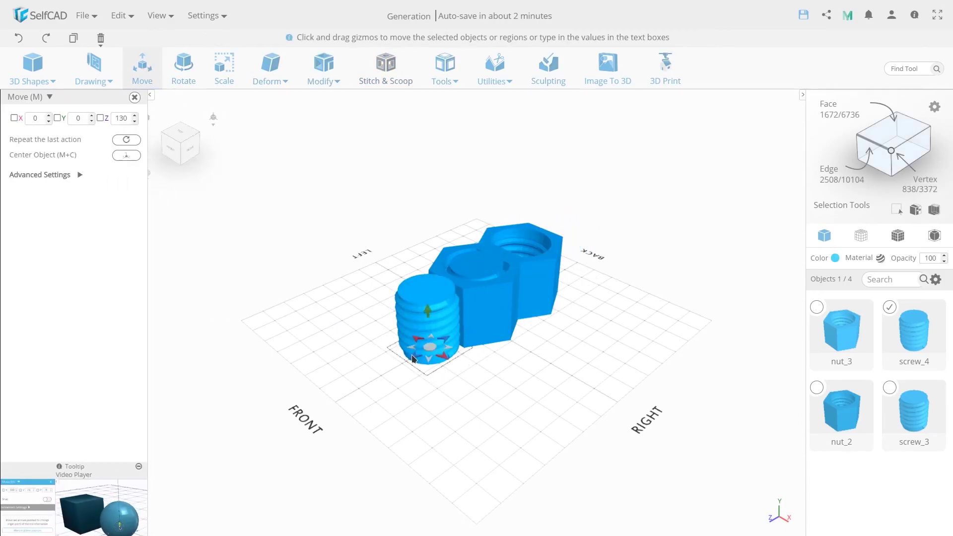
{"action": "right_click_drag", "start_coordinate": [441, 373], "coordinate": [404, 341]}
{"action": "left_click_drag", "start_coordinate": [403, 346], "coordinate": [370, 349]}
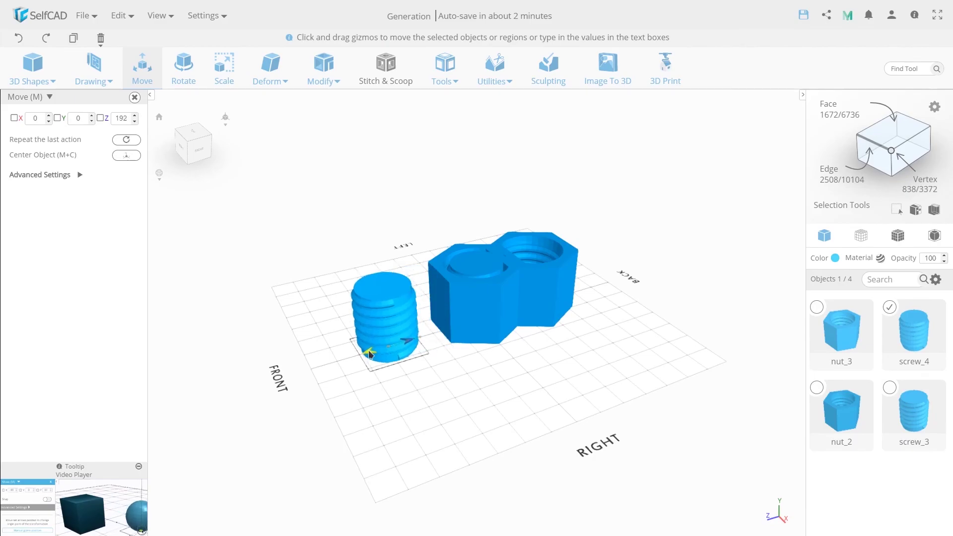
{"action": "left_click", "coordinate": [557, 320]}
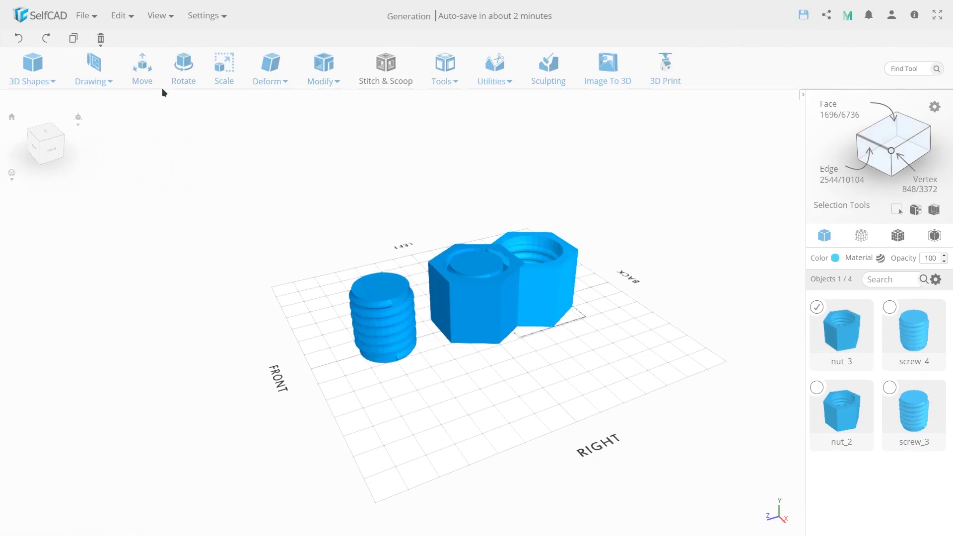
{"action": "key", "text": "m"}
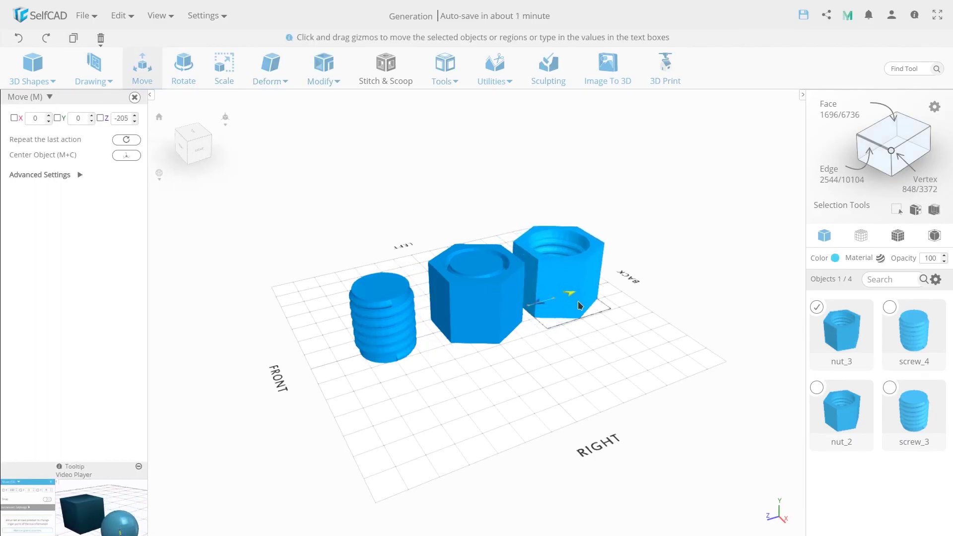